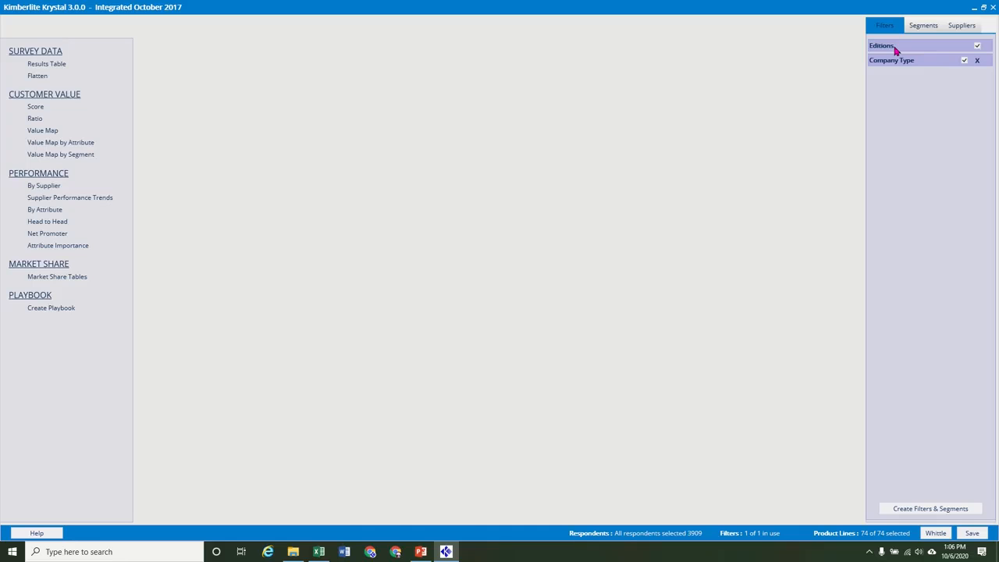
Examine the options available in the Editions and Company Type filters, and collapse both filters again
left_click(896, 50)
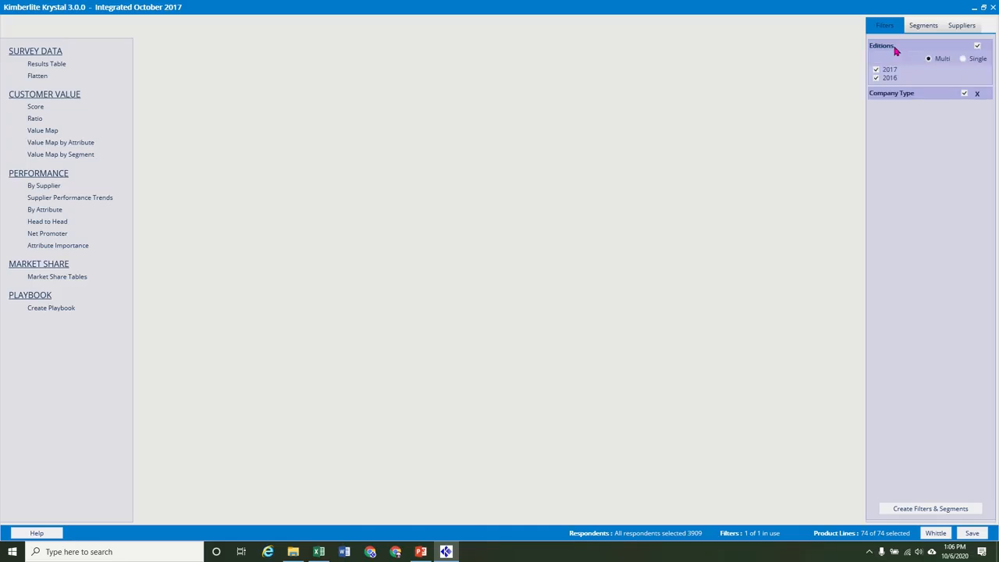
left_click(910, 95)
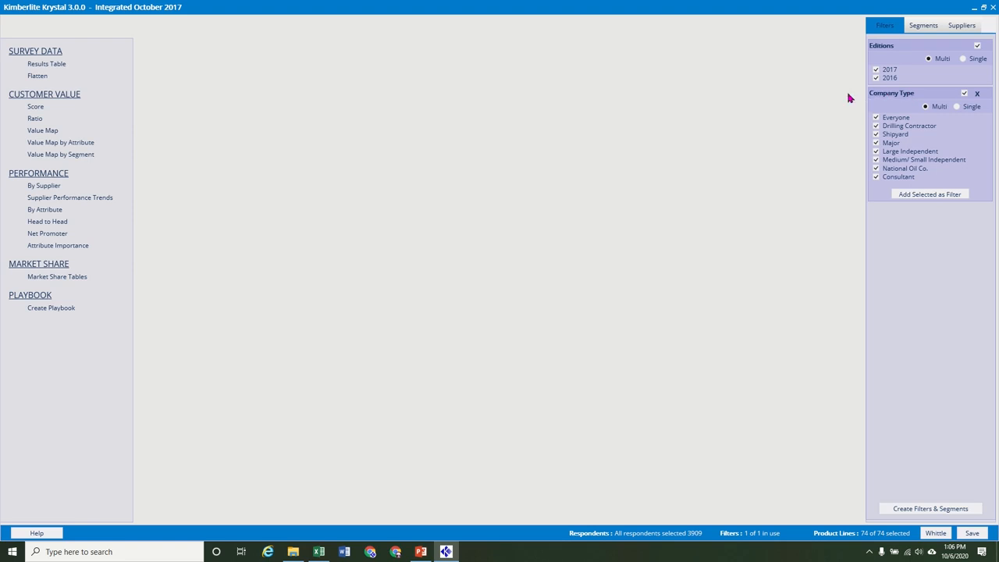
left_click(882, 93)
left_click(886, 51)
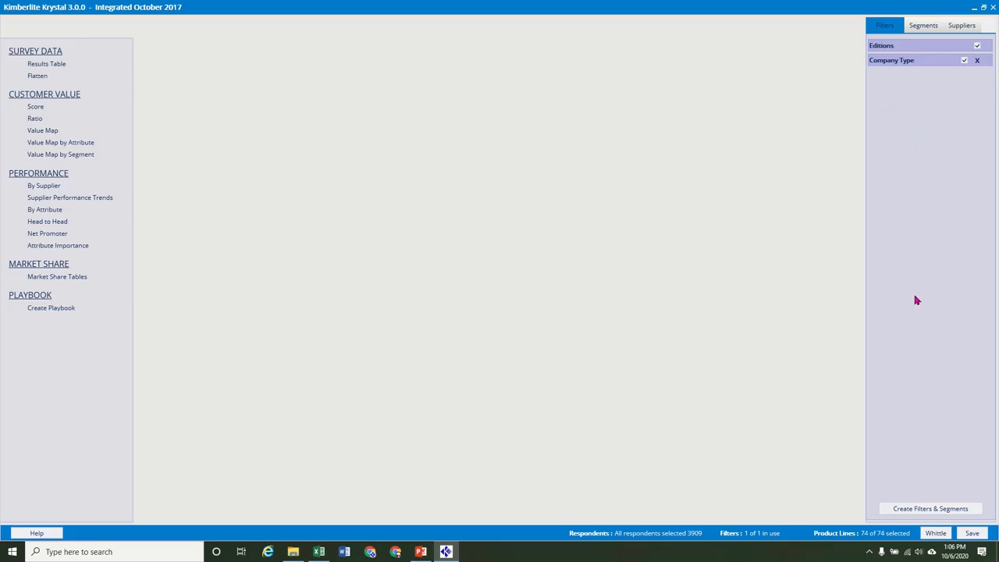
Open the editor for creating filters and segments and display the existing Company Type filter set
left_click(920, 509)
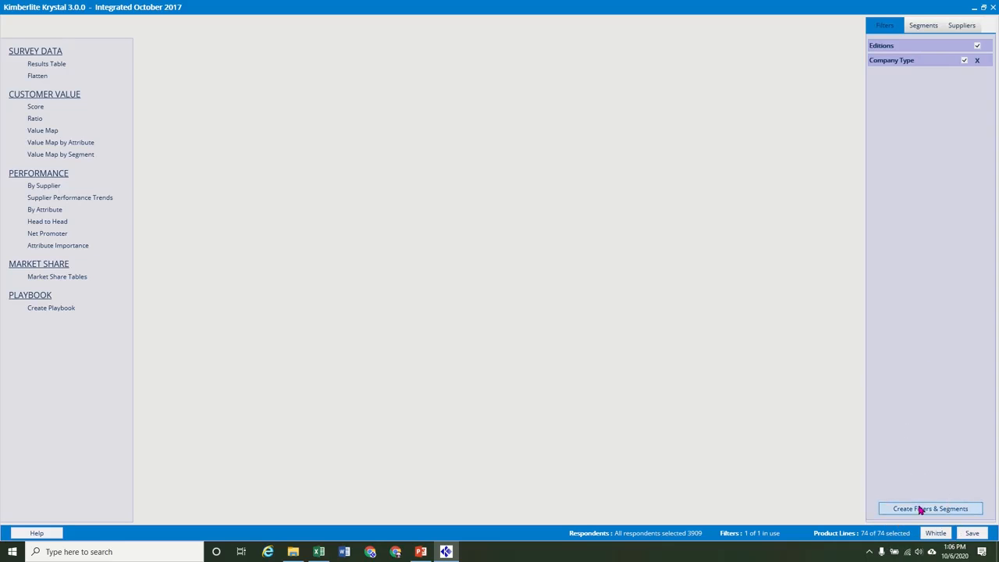
left_click(920, 509)
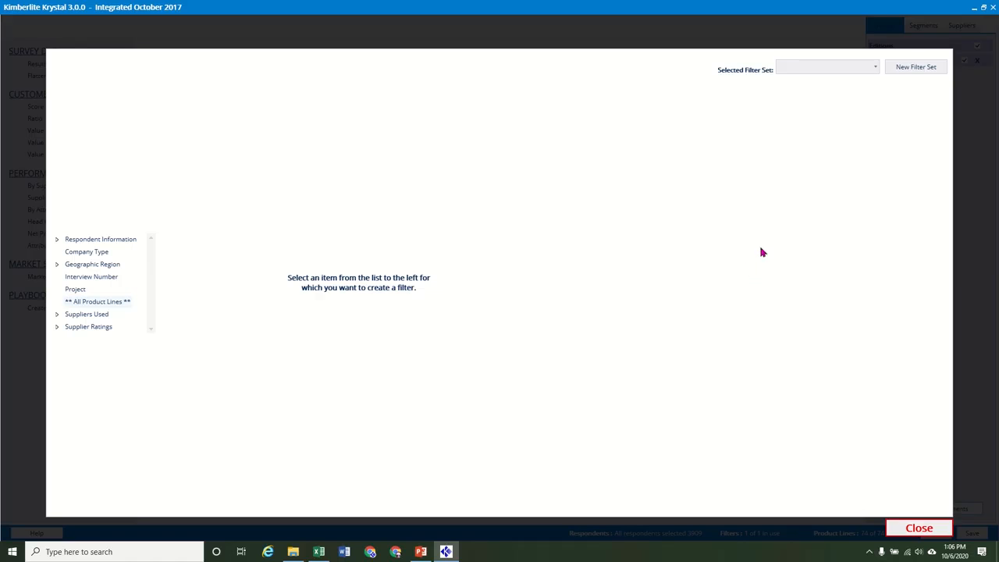
left_click(876, 67)
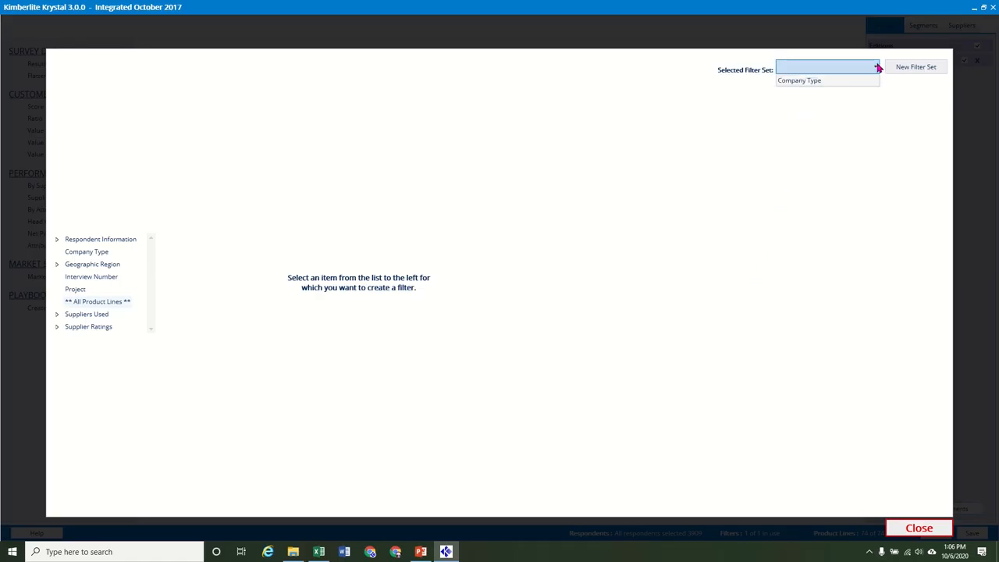
left_click(823, 86)
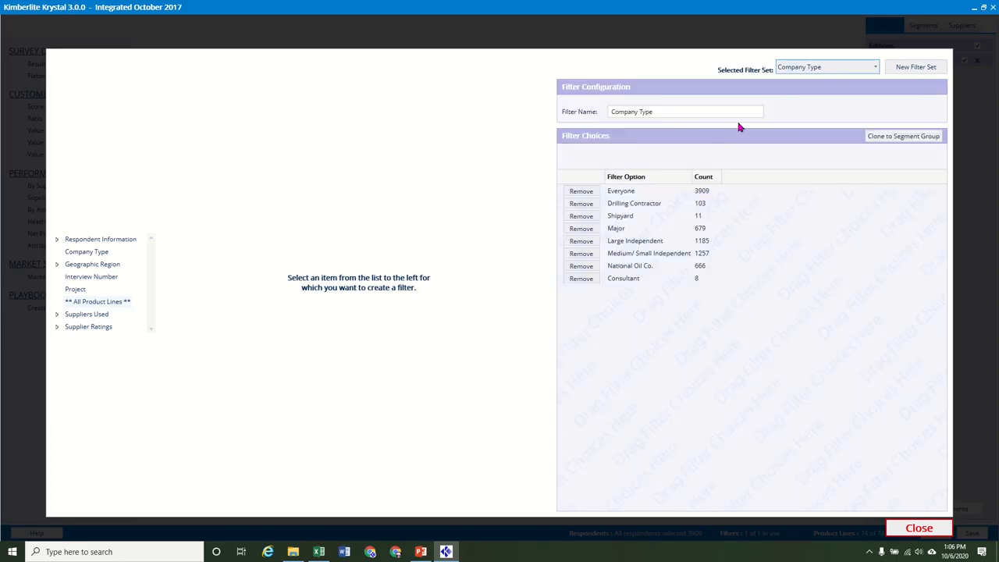
Create a new filter set and name it NAM Land
left_click(912, 68)
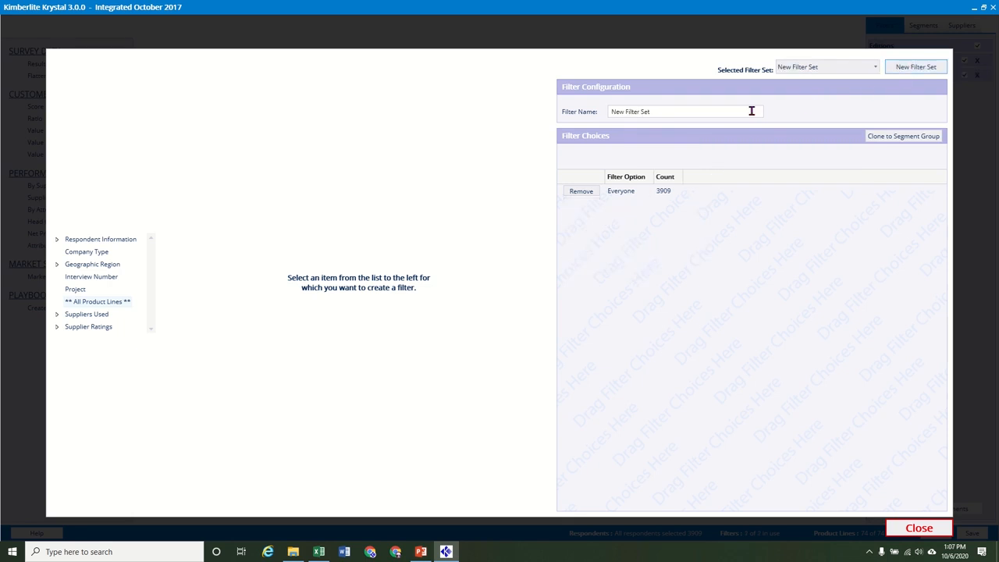
left_click_drag(683, 111, 593, 116)
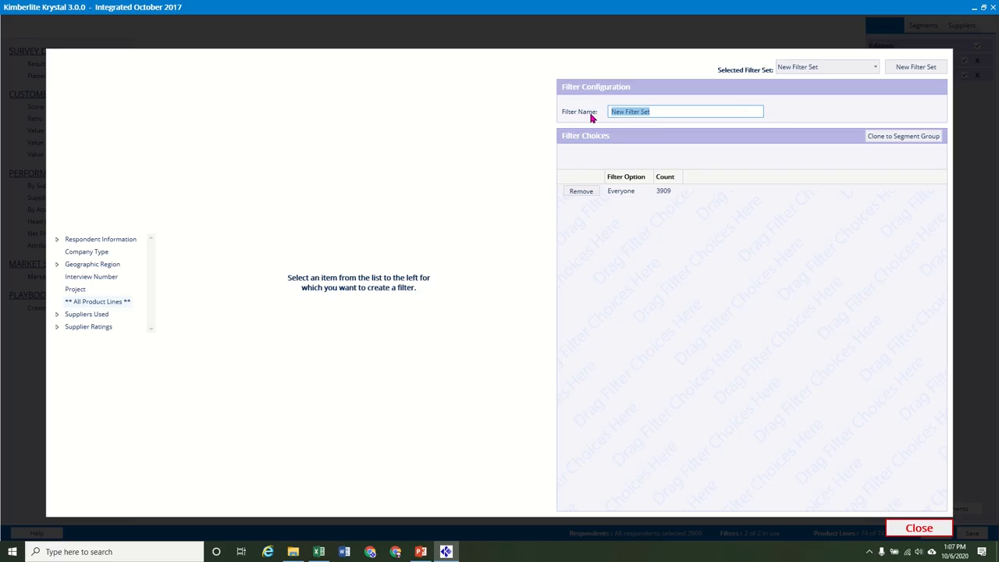
type("NAM Land")
Add Haynesville (ARK/LA/TX) from the Land geographic region responses to the NAM Land filter choices
left_click(101, 253)
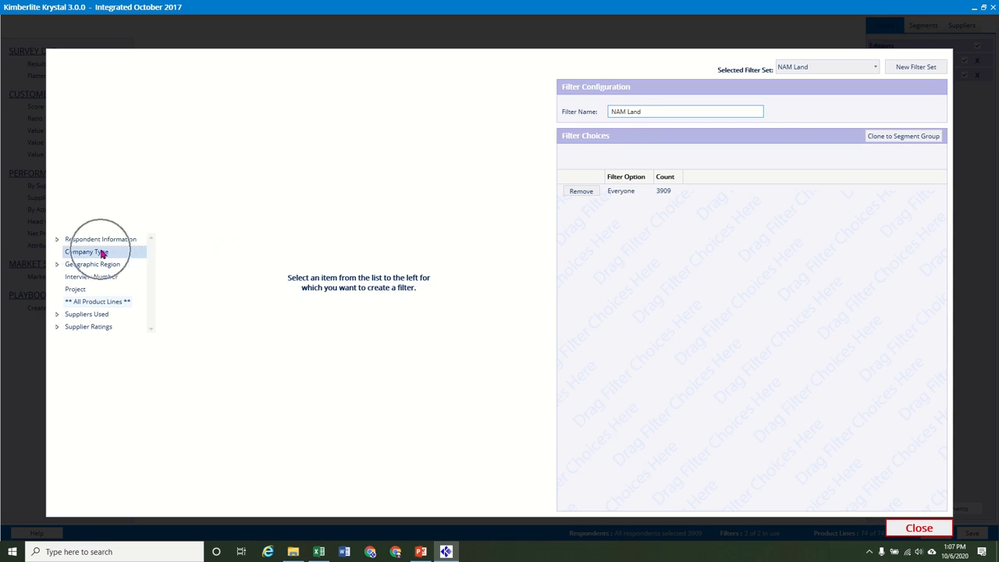
left_click(57, 242)
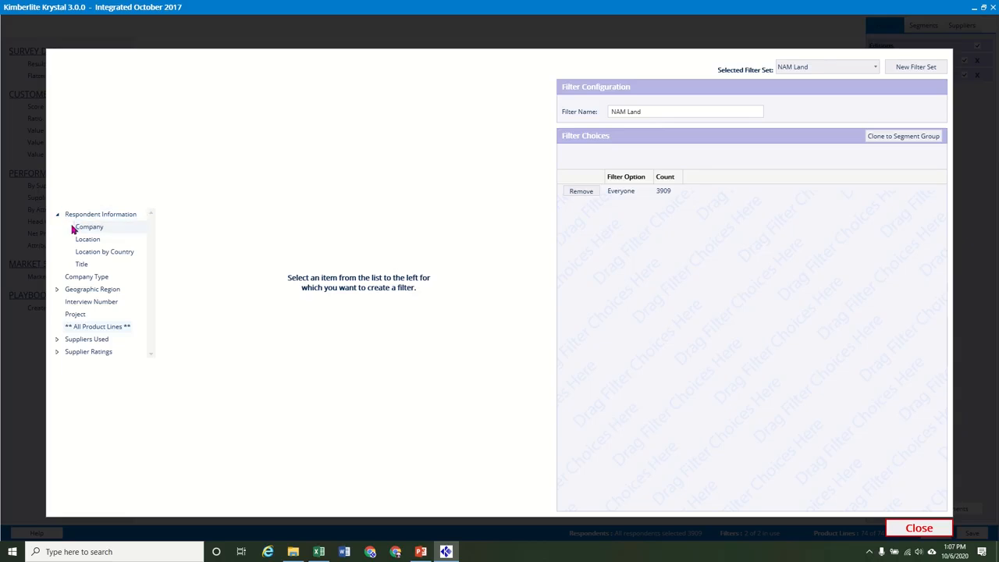
left_click(59, 293)
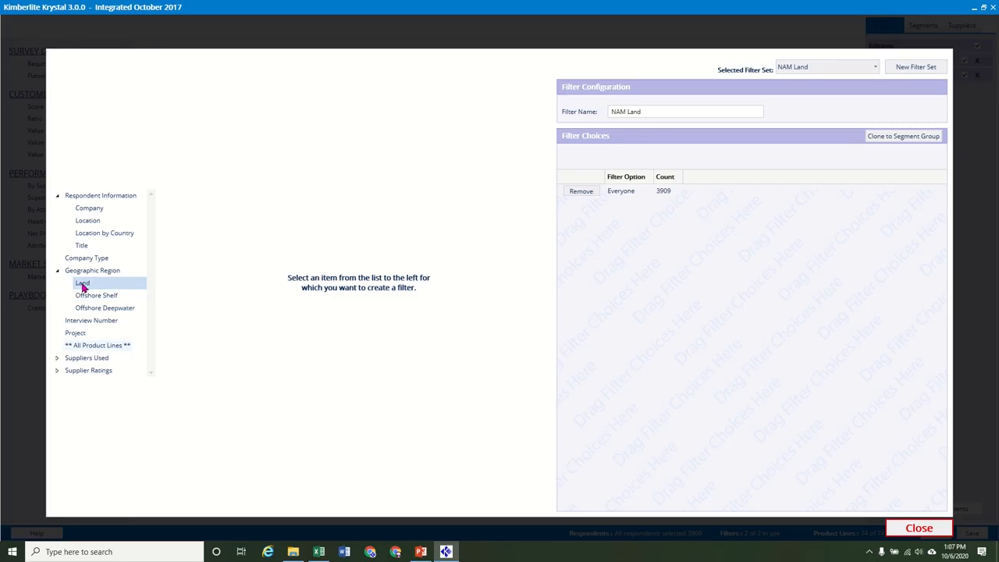
left_click(83, 286)
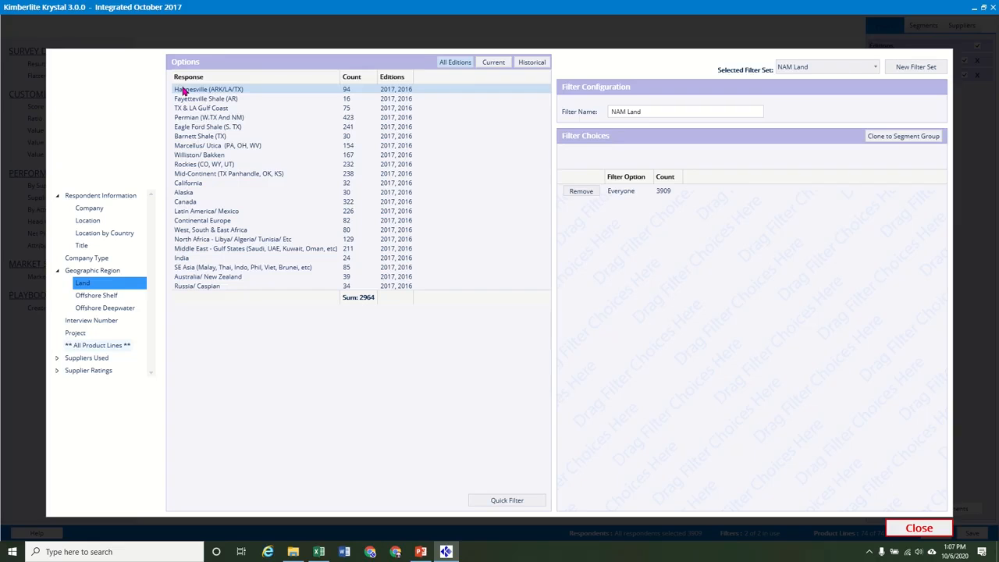
left_click_drag(183, 90, 565, 224)
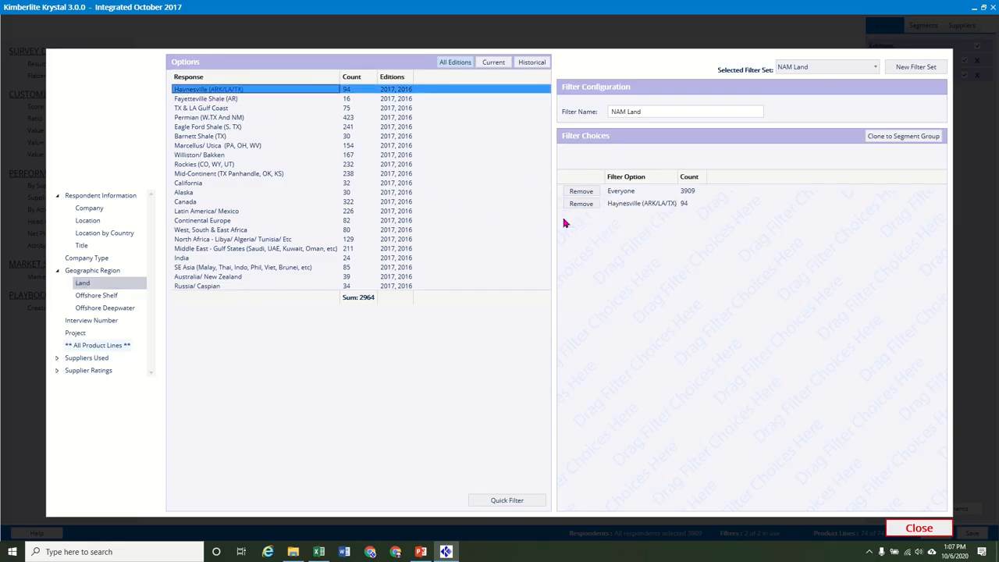
Add the land responses from Fayetteville Shale (AR) through Alaska as separate filter choices
left_click(231, 100)
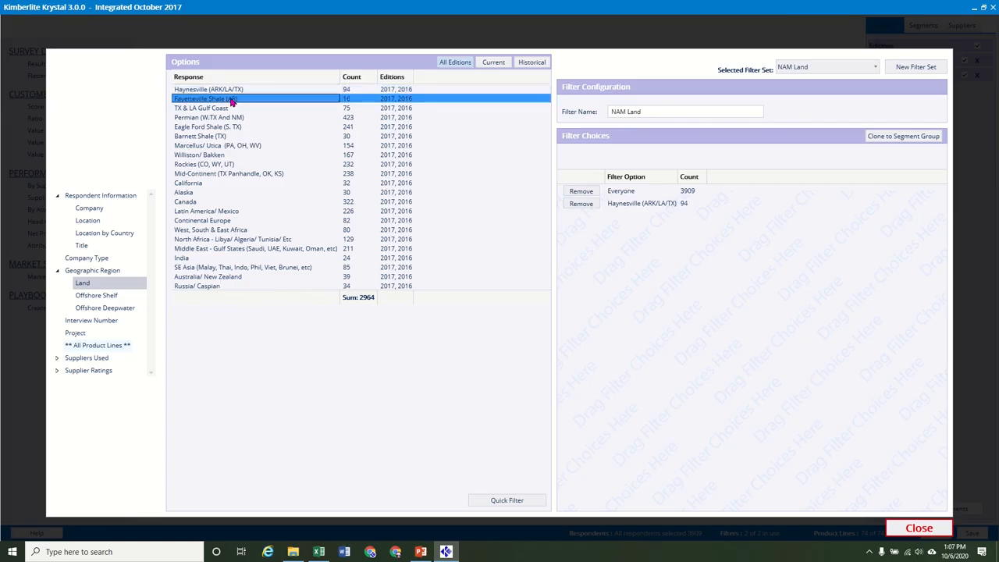
left_click(193, 195, "shift")
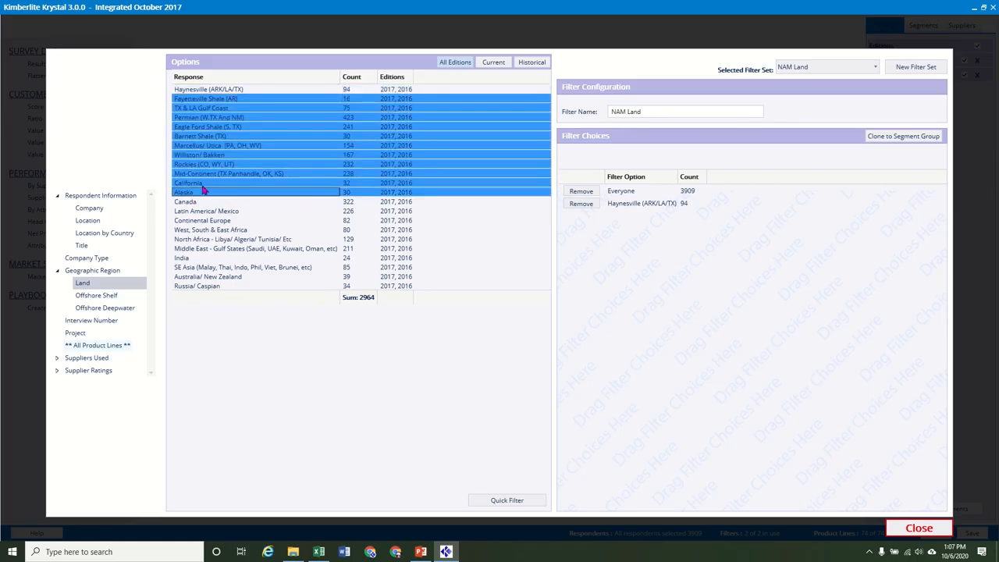
left_click_drag(218, 183, 574, 288)
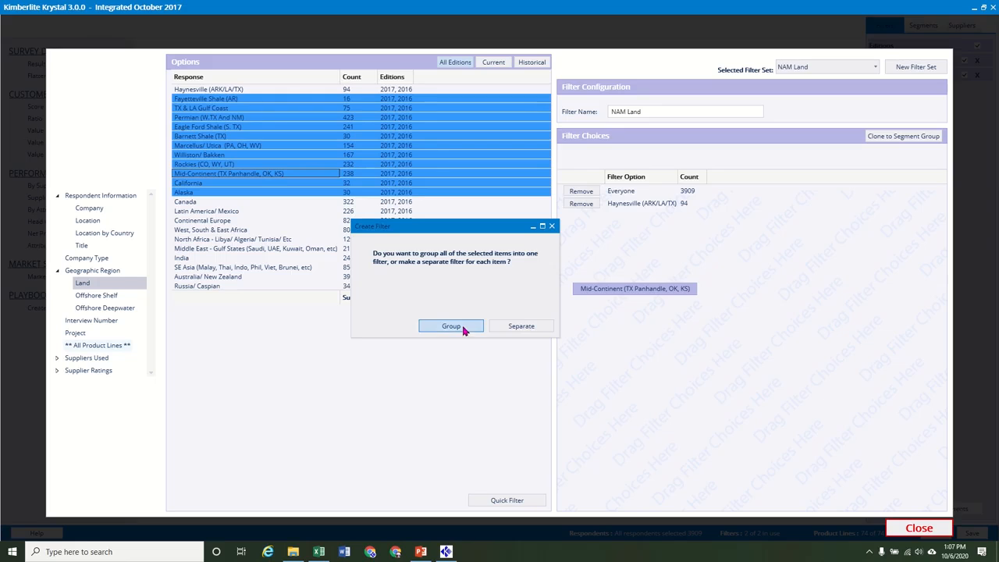
left_click(519, 331)
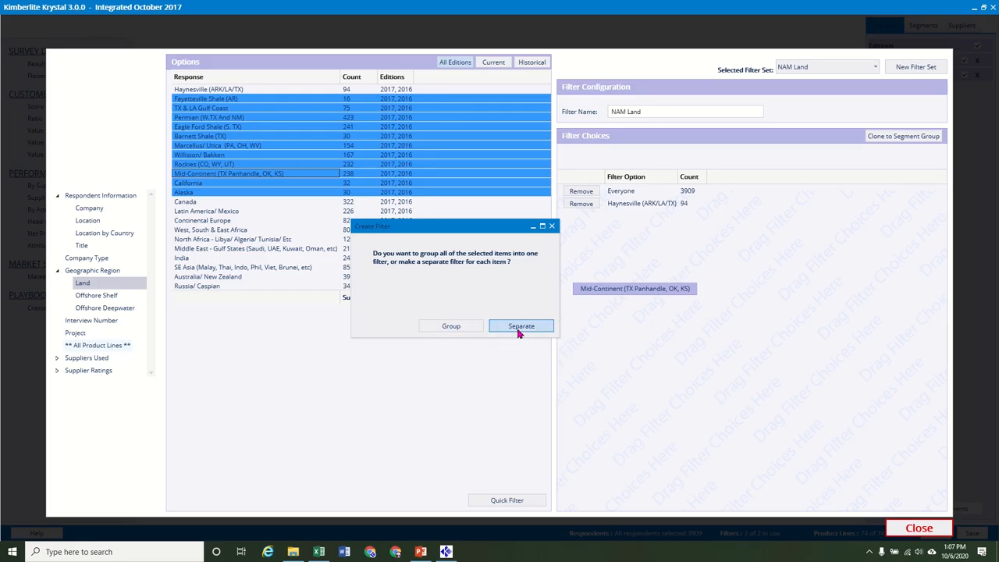
left_click(519, 331)
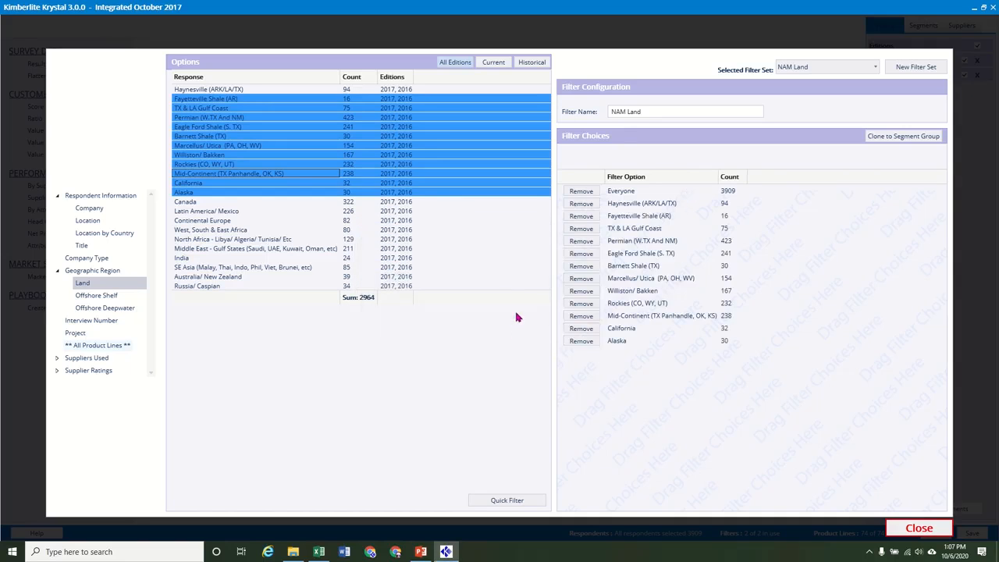
Group the responses from Fayetteville Shale (AR) through Alaska into one filter choice called "name", and remove that grouped choice
left_click_drag(367, 158, 560, 381)
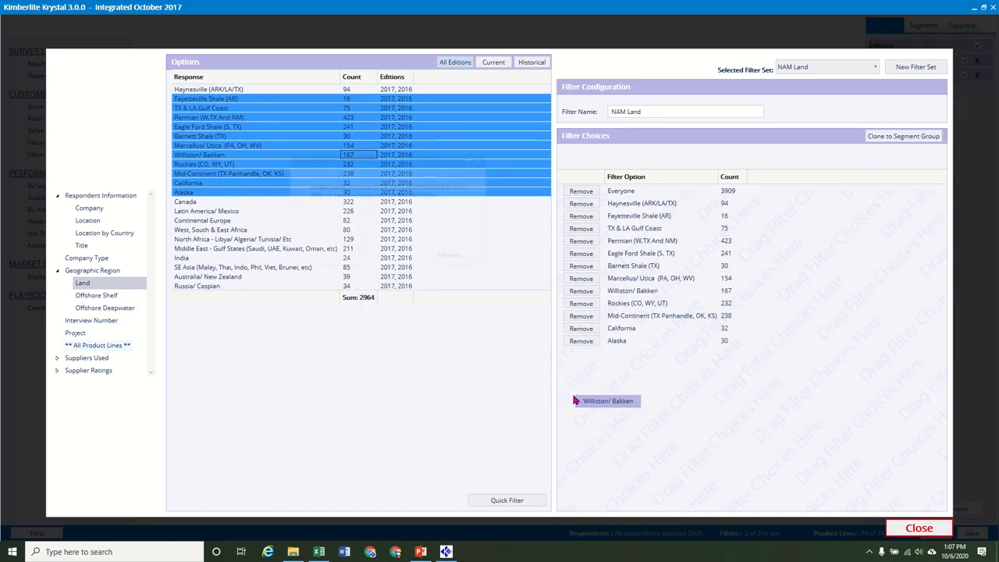
left_click(394, 260)
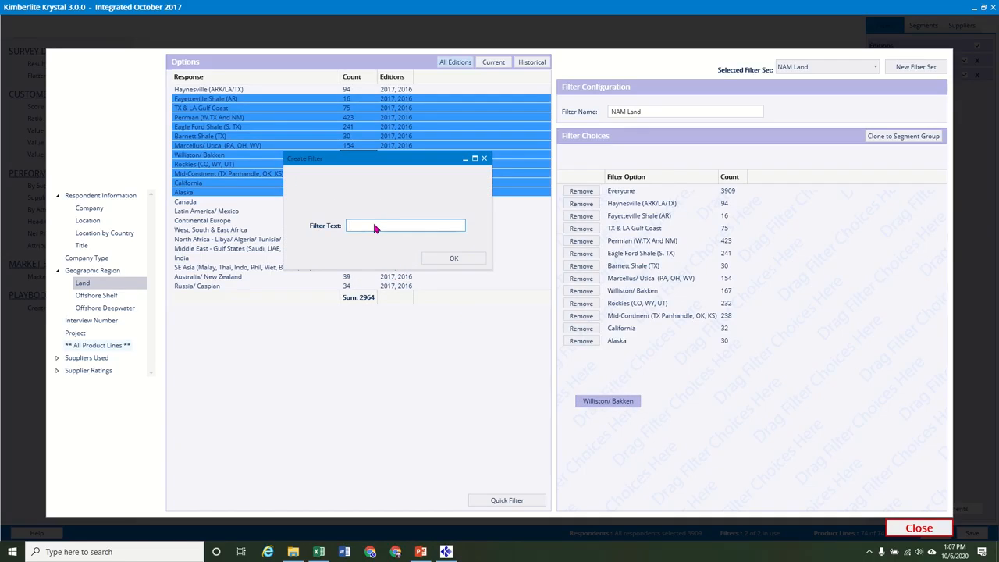
type("name")
left_click(448, 259)
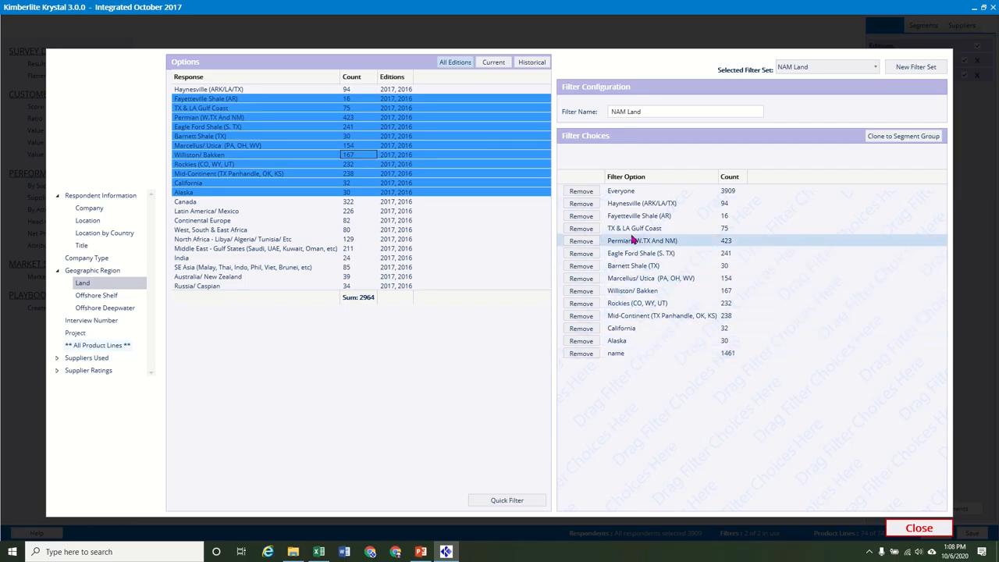
left_click(581, 354)
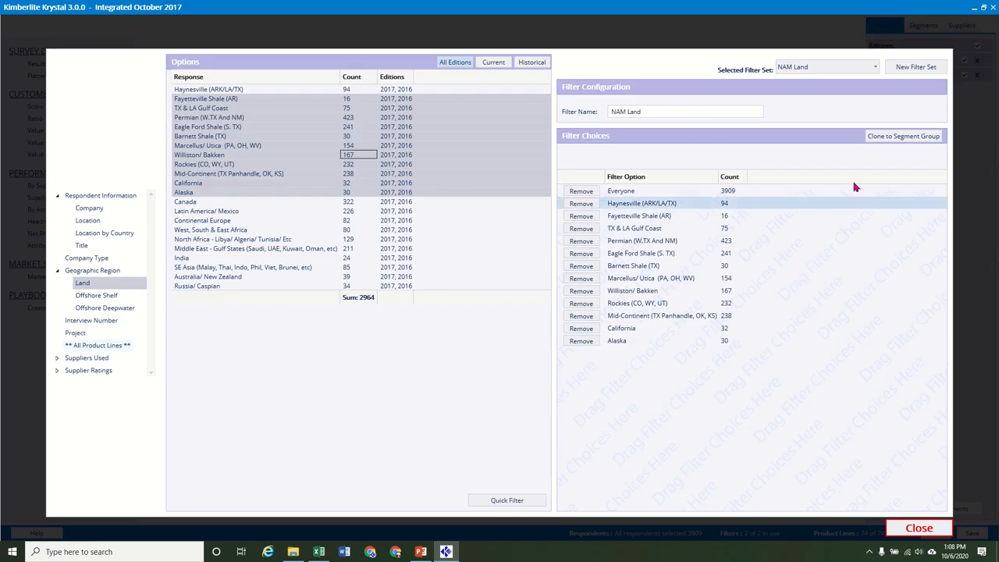
Clone the NAM Land filter set to a segment group and close the filter editor
left_click(894, 141)
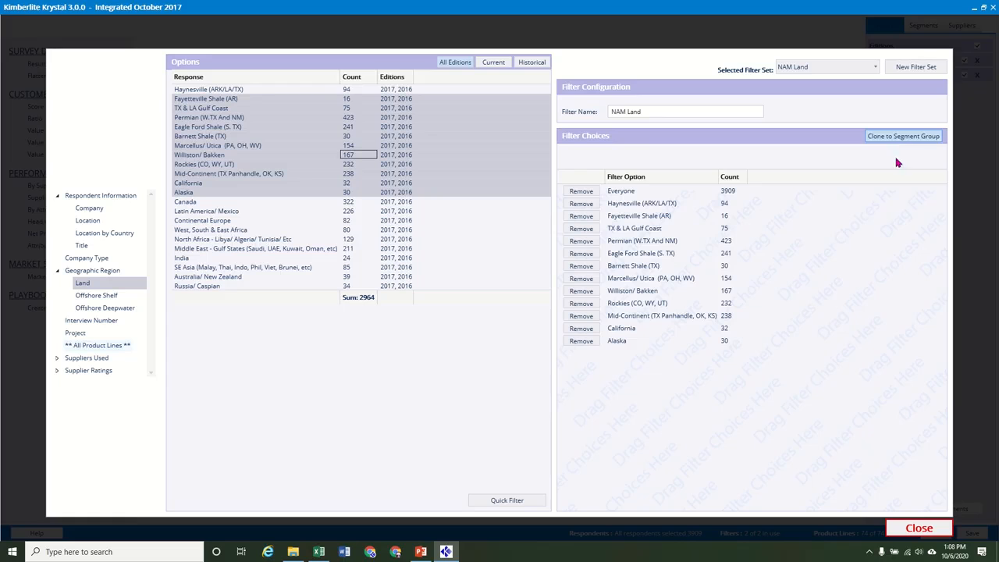
left_click(919, 529)
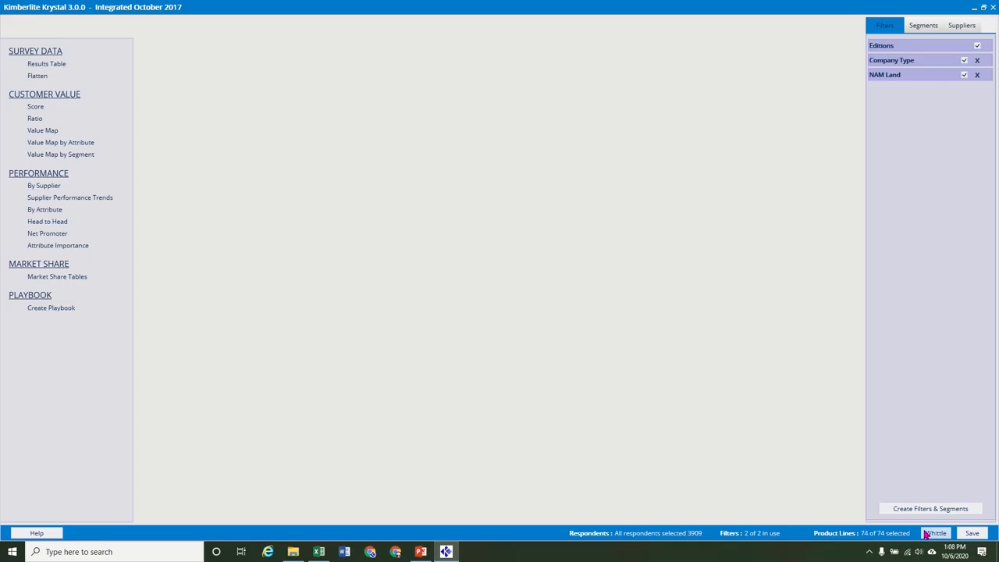
Exclude Everyone, Alaska, Mid-Continent, Williston/ Bakken and Barnett Shale (TX) from the NAM Land filter
left_click(895, 78)
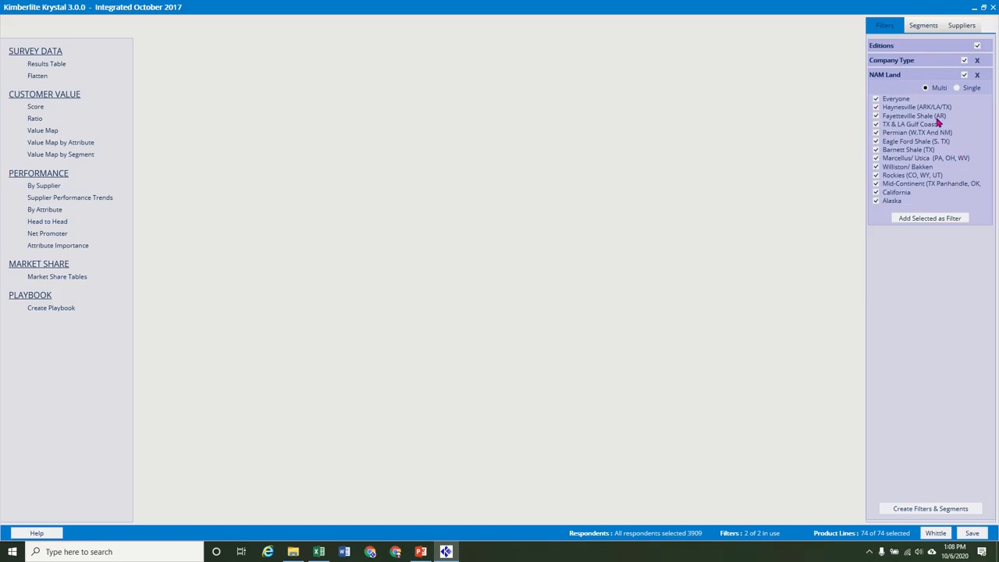
left_click(899, 100)
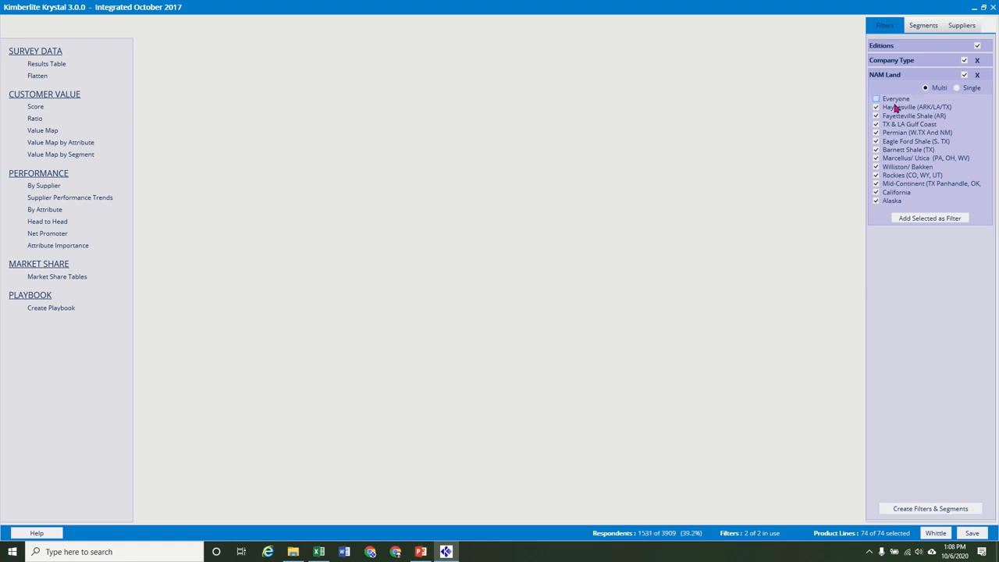
left_click(892, 201)
left_click(894, 184)
left_click(892, 167)
left_click(894, 150)
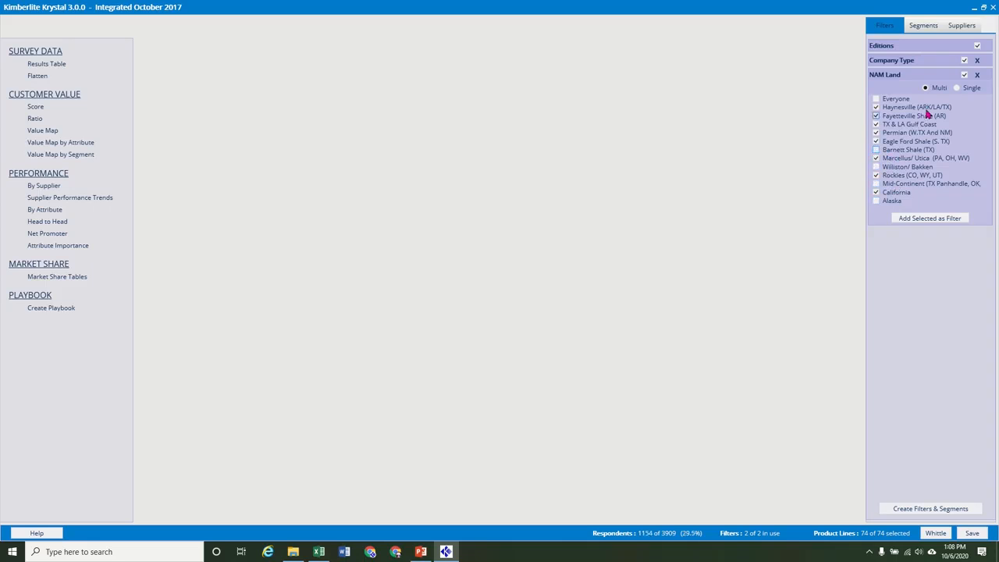
Switch the NAM Land filter to single selection and try several regions, ending on Marcellus/ Utica (PA, OH, WV)
left_click(958, 88)
left_click(896, 116)
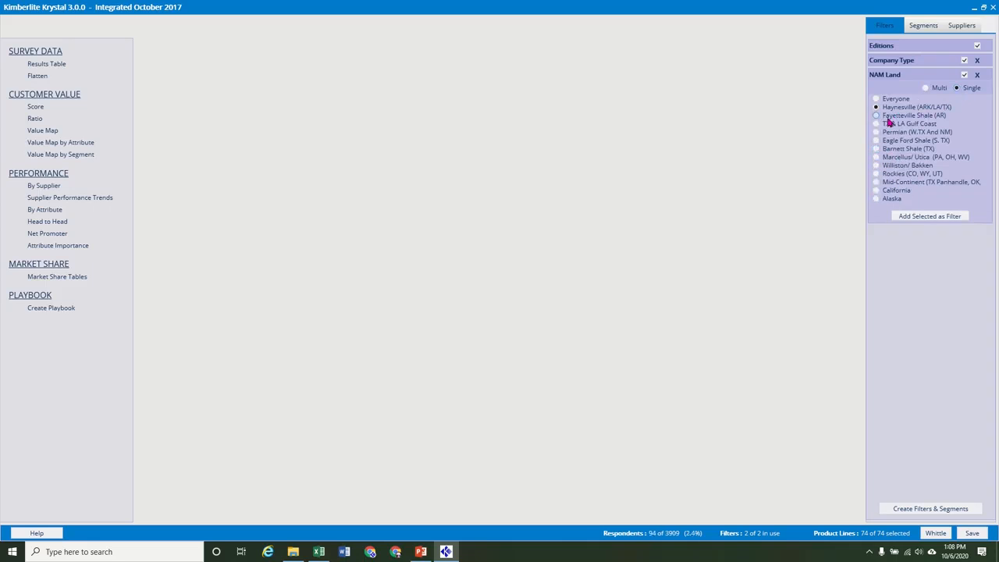
left_click(890, 132)
left_click(889, 140)
left_click(887, 158)
Look through the Product Line, Category, Company Type and Geographic Regions market segment groups, and reselect NAM Land
left_click(923, 32)
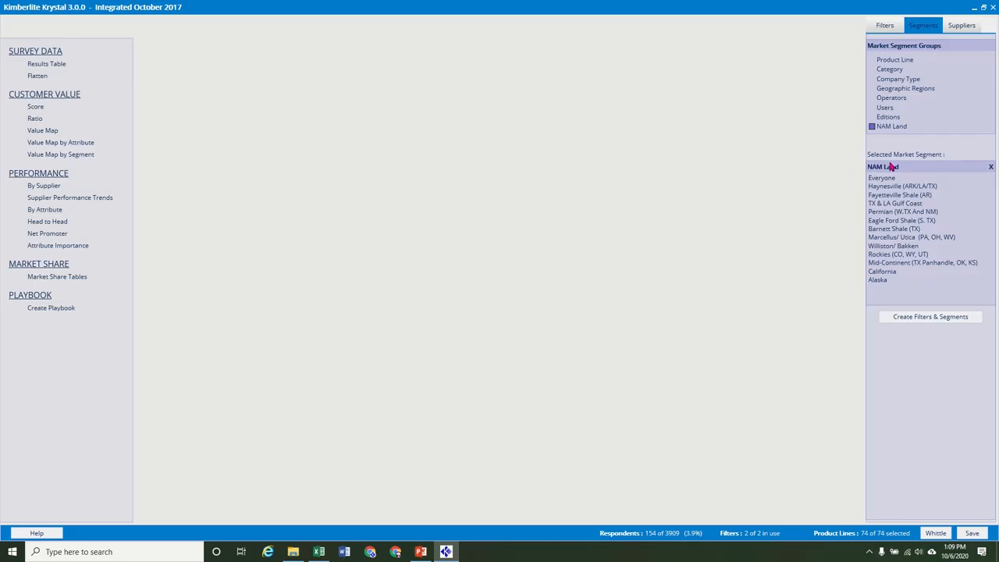
left_click(886, 61)
left_click(884, 70)
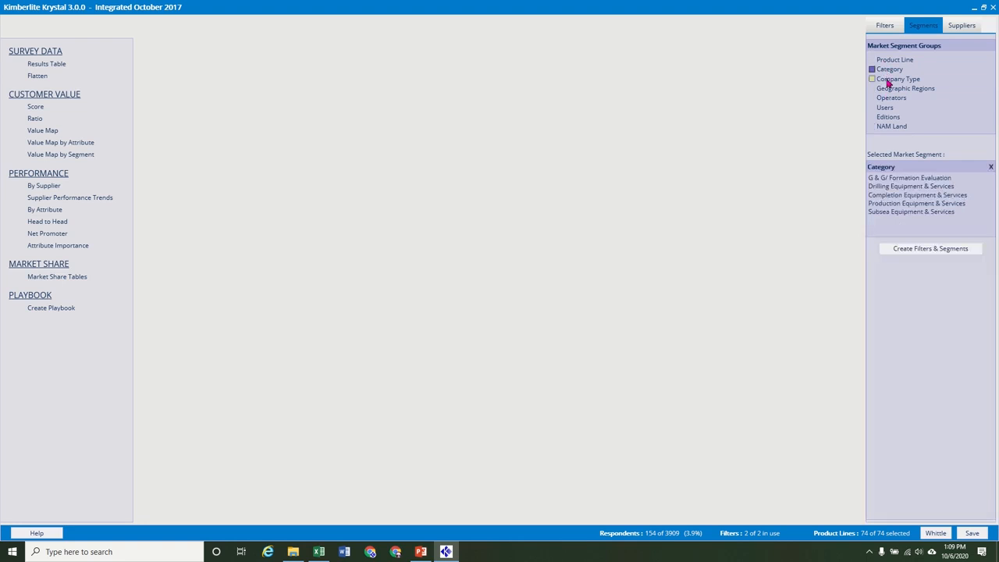
left_click(888, 80)
left_click(887, 89)
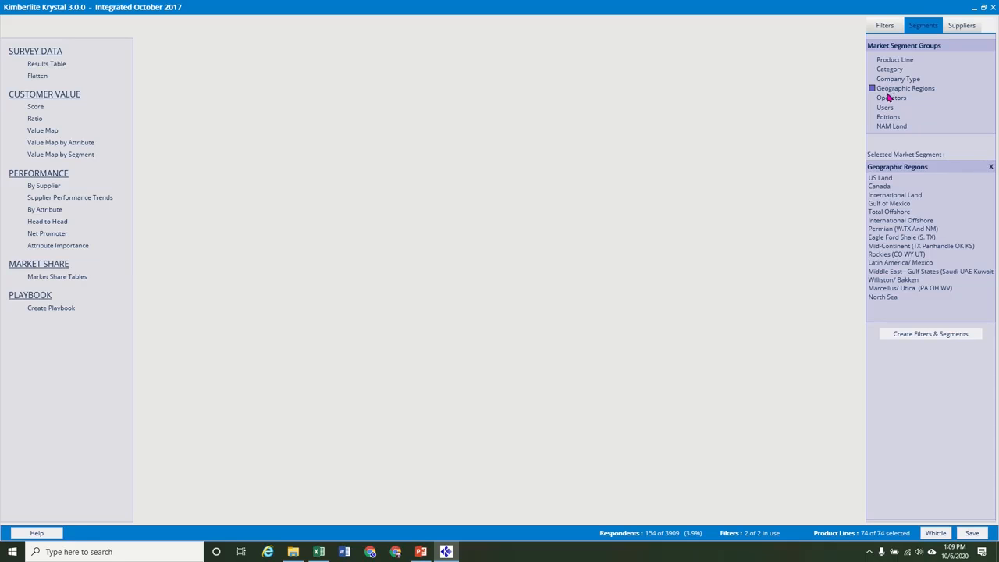
left_click(888, 126)
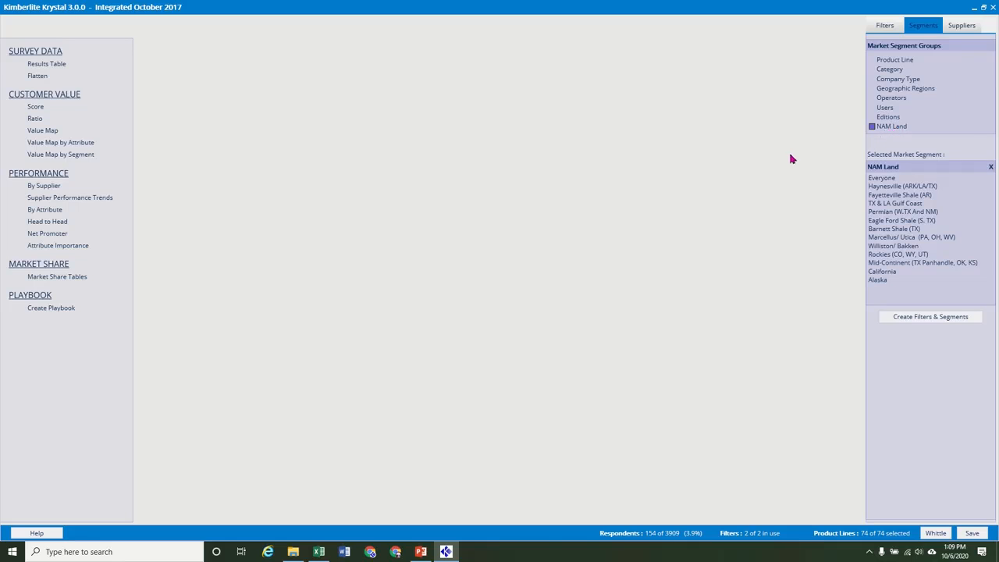
Show the customer Value Map and break down Schlumberger's position by the NAM Land segments
left_click(56, 135)
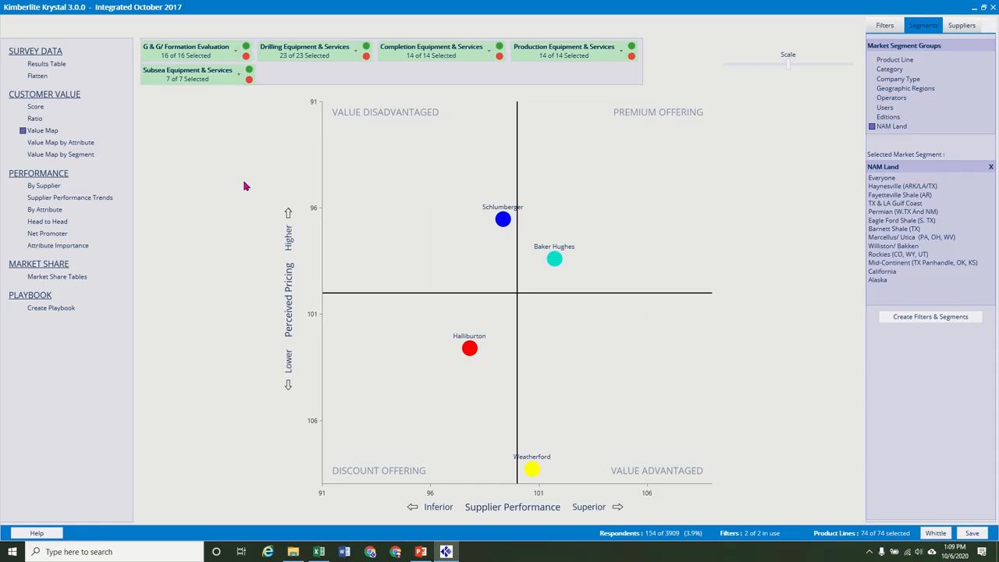
left_click(294, 285)
left_click(535, 511)
left_click(502, 226)
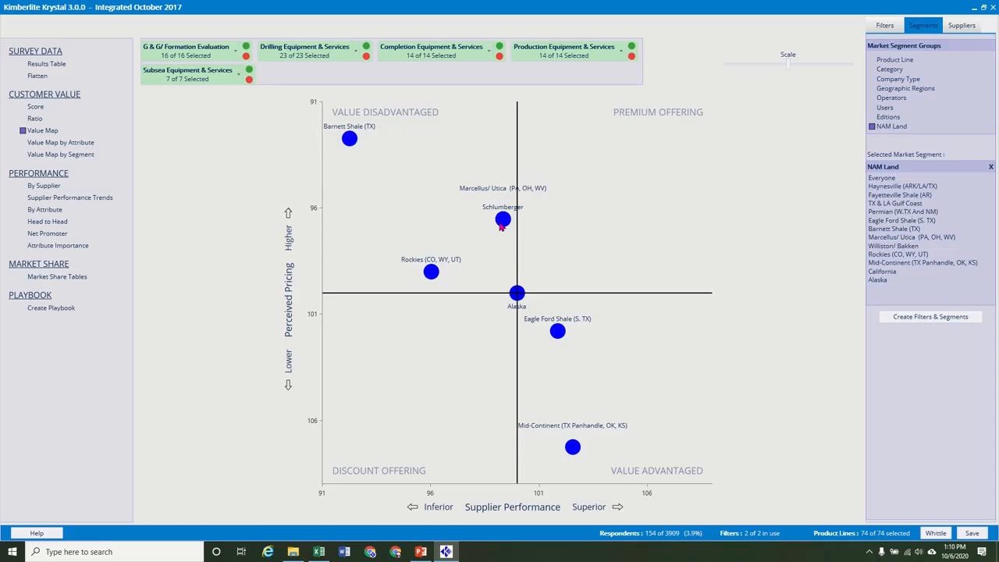
Break down the Baker Hughes, Halliburton and Weatherford positions on the Value Map by the NAM Land segments
mouse_move(549, 263)
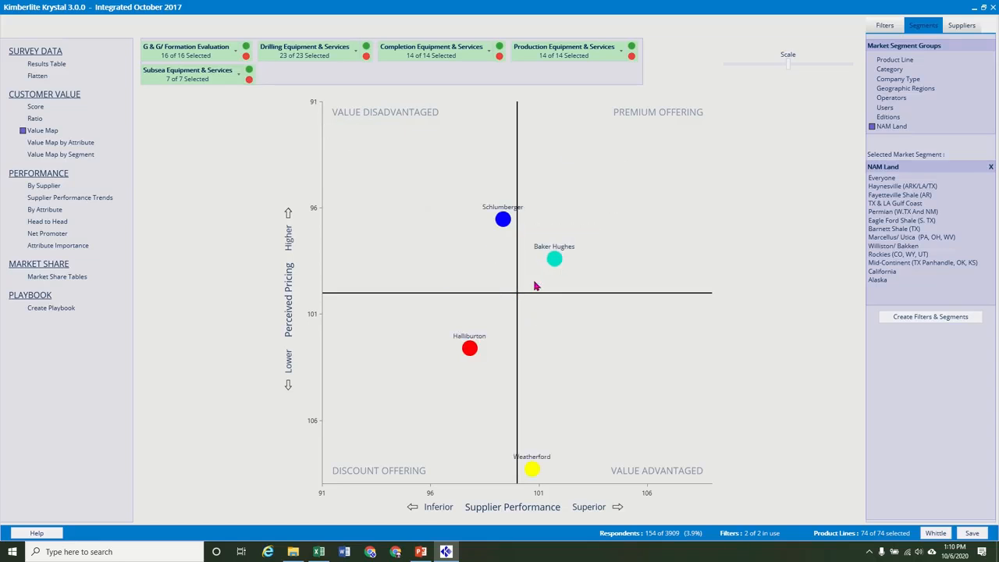
mouse_move(471, 347)
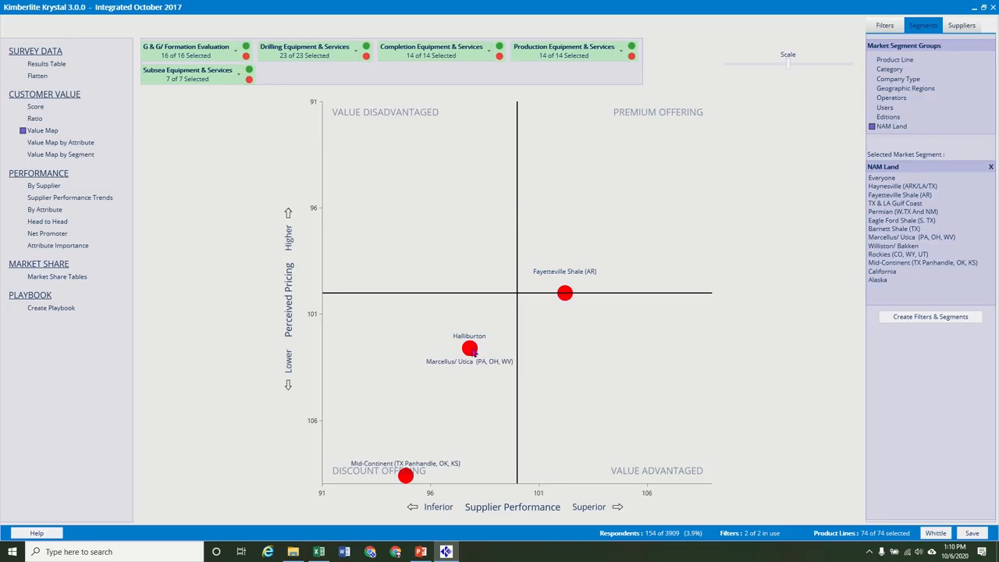
mouse_move(529, 468)
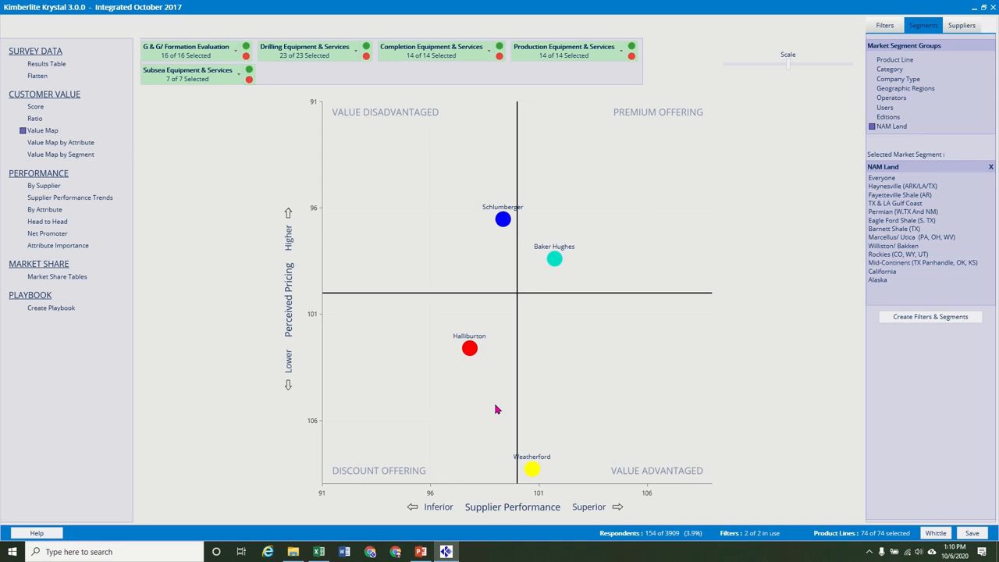
Show the Value Map by Segment and plot Baker Hughes, Halliburton, Schlumberger and Weatherford across the NAM Land segments
left_click(77, 155)
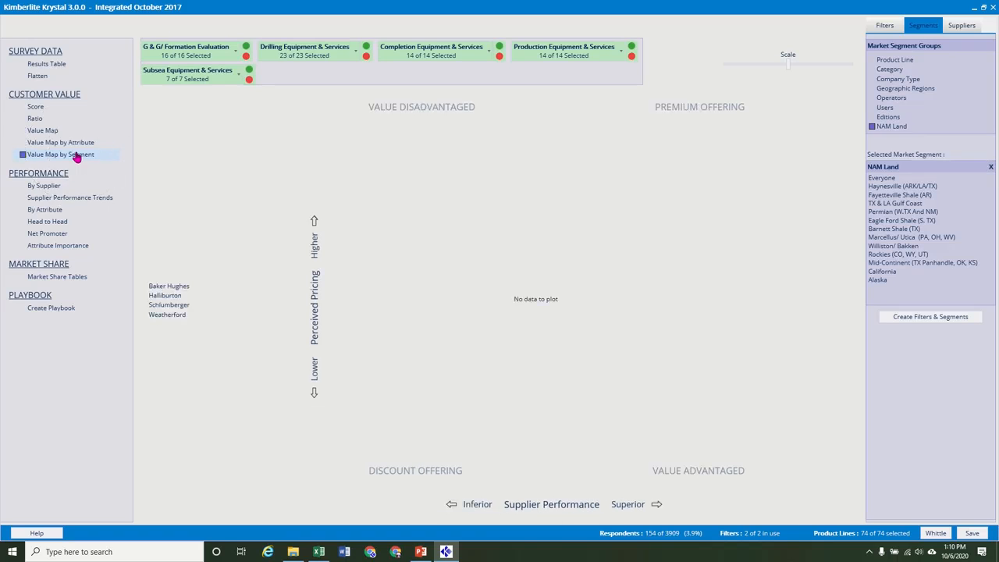
left_click(165, 287)
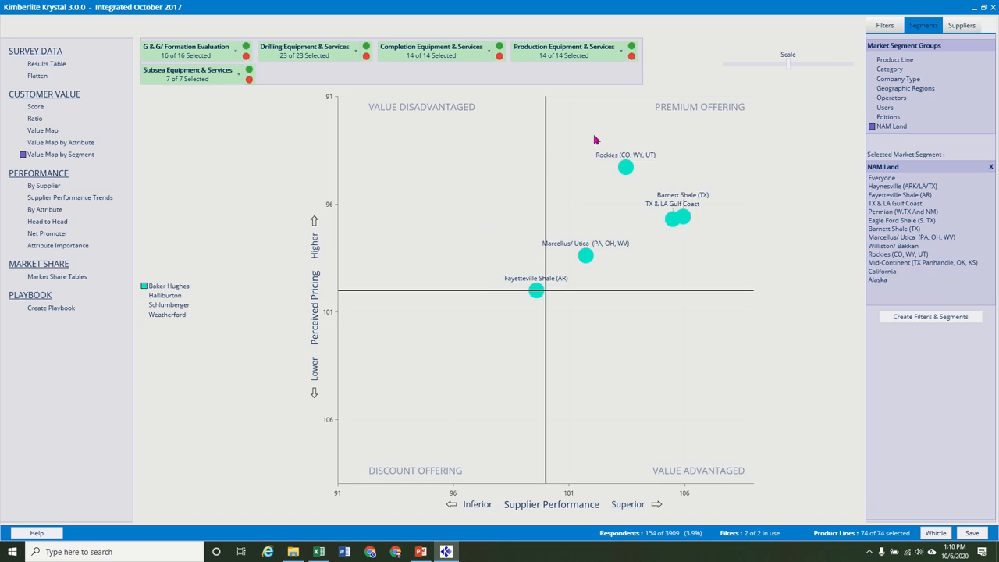
left_click(167, 297)
left_click(166, 305)
left_click(166, 315)
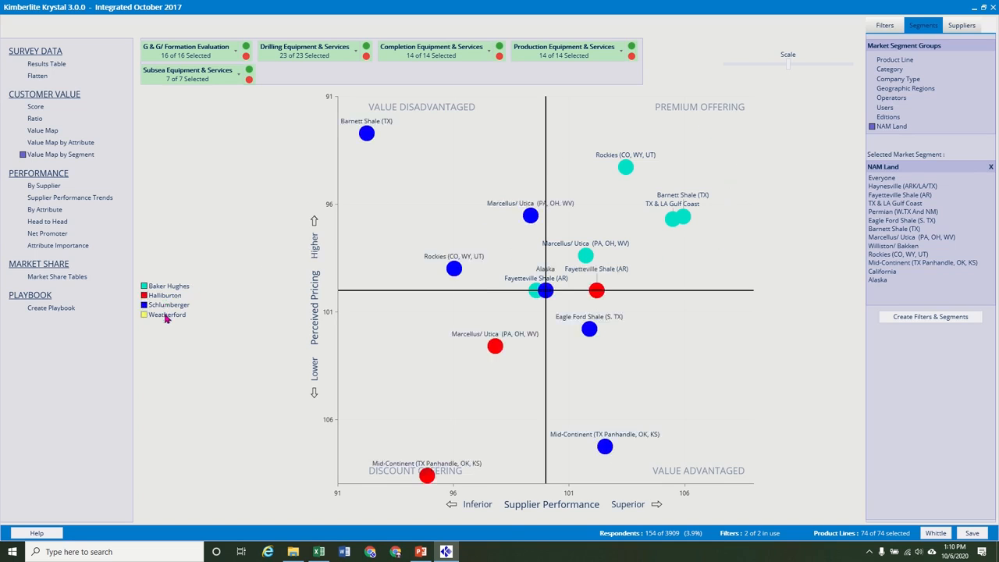
Leave only Baker Hughes plotted and view its positions by the Company Type, Category and Product Line segment groups
left_click(165, 316)
left_click(162, 305)
left_click(161, 296)
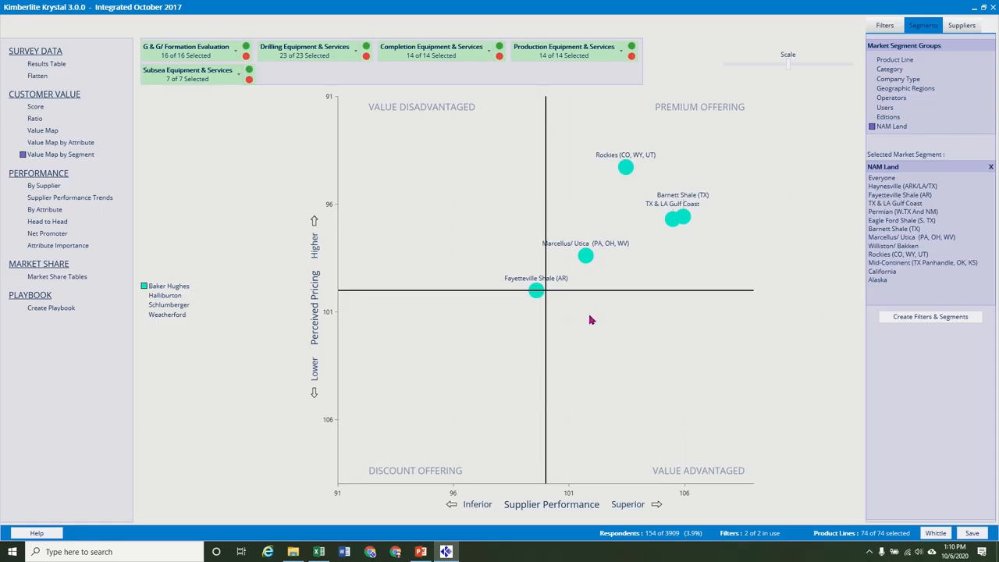
left_click(894, 81)
left_click(889, 71)
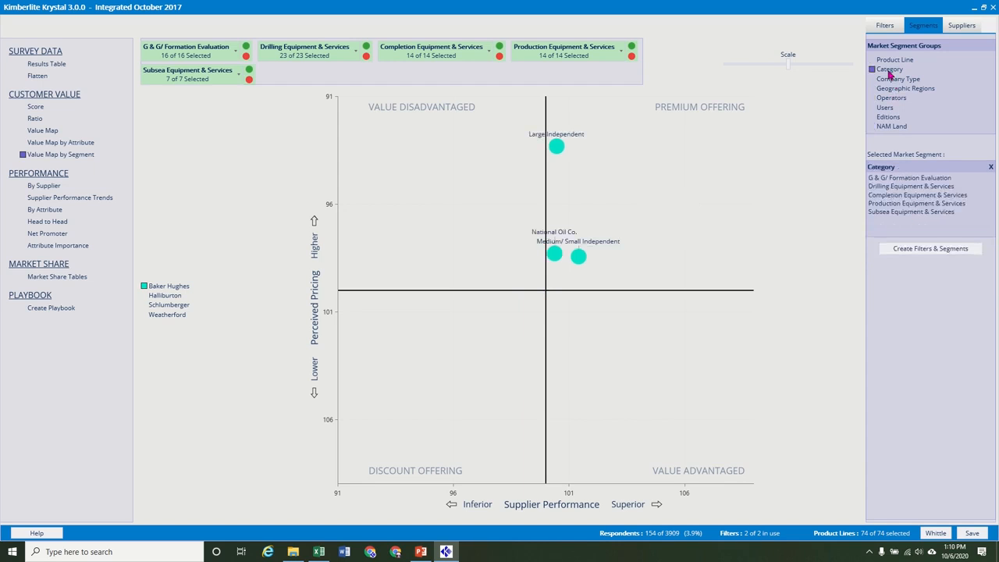
left_click(890, 60)
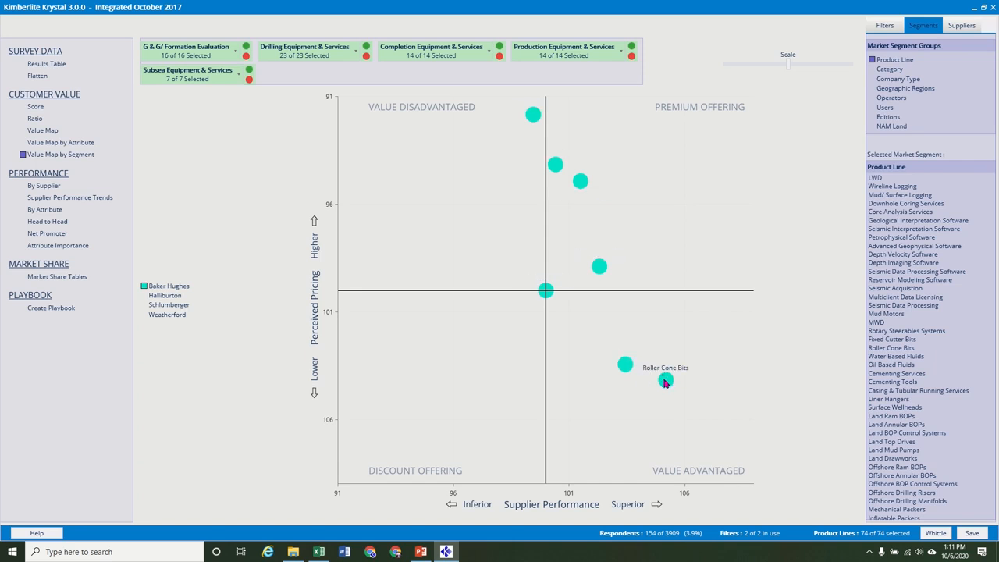
Add Halliburton, Schlumberger and Weatherford back to the plot and switch the market segment group to NAM Land
left_click(163, 298)
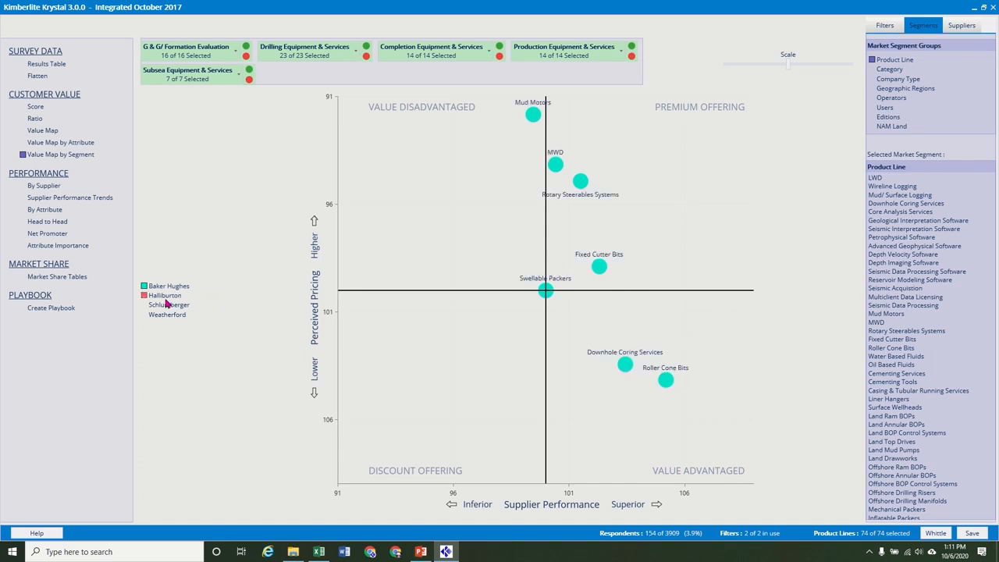
left_click(165, 304)
left_click(166, 315)
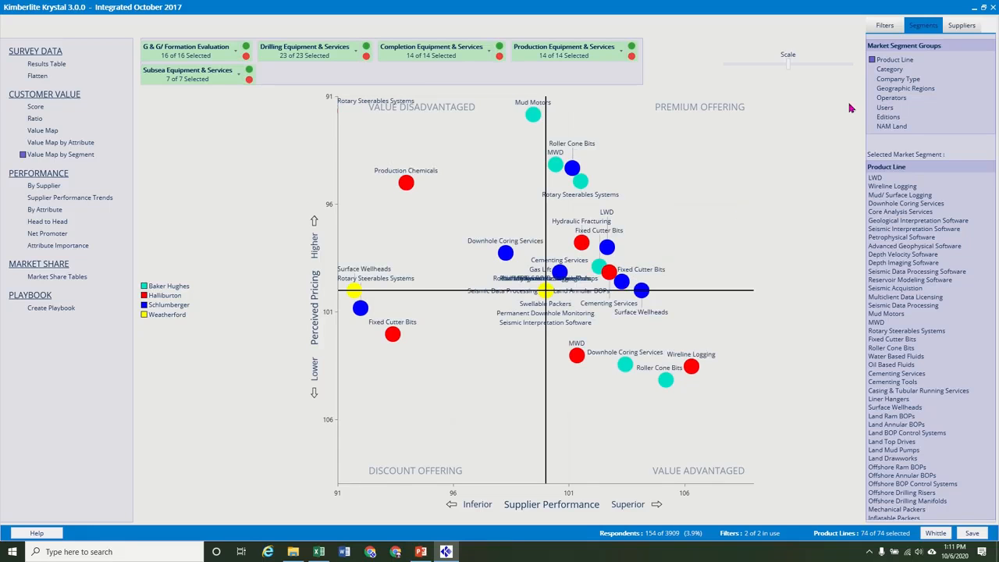
left_click(889, 126)
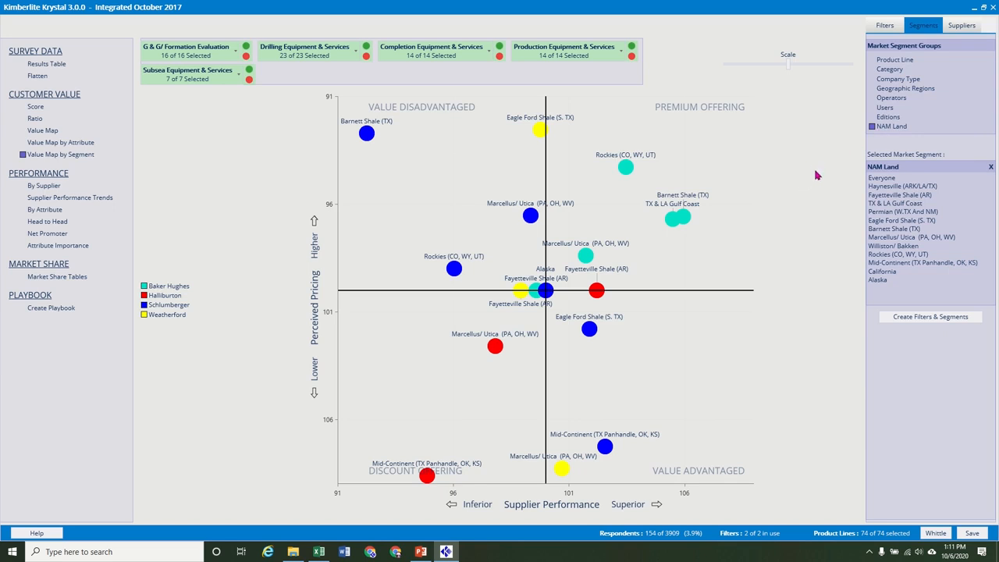
Delete the NAM Land market segment group and the NAM Land filter, confirming both deletions
left_click(992, 169)
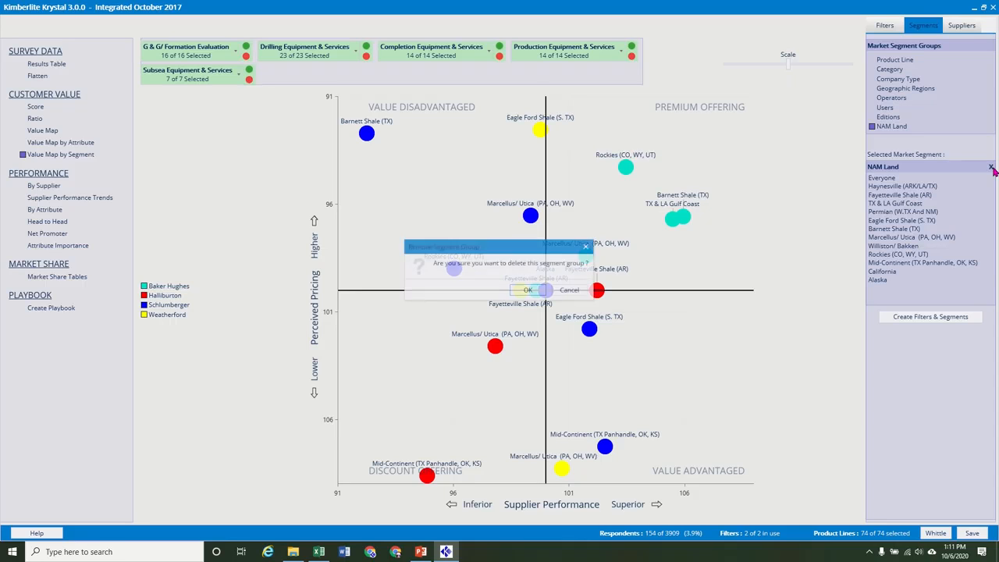
left_click(529, 290)
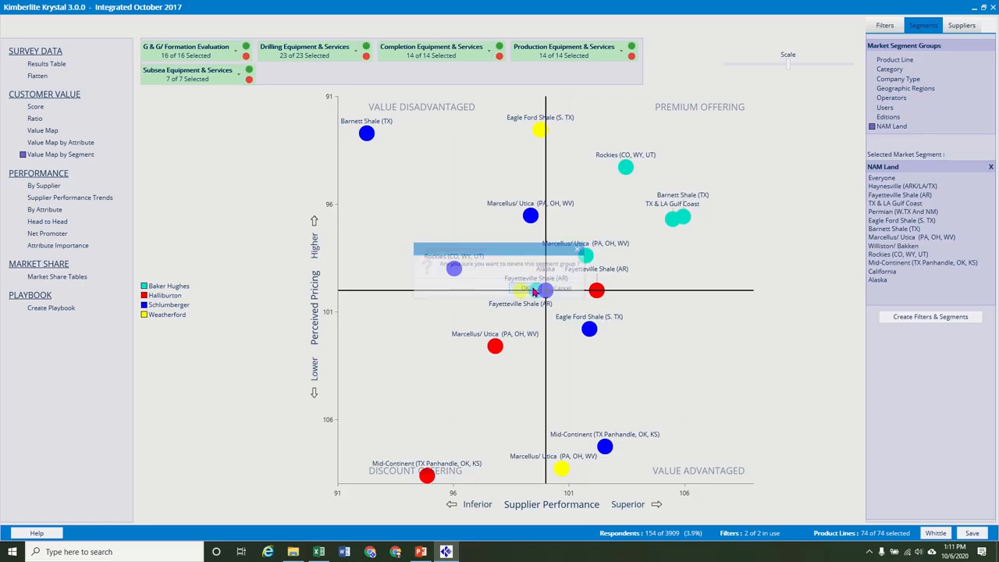
left_click(882, 28)
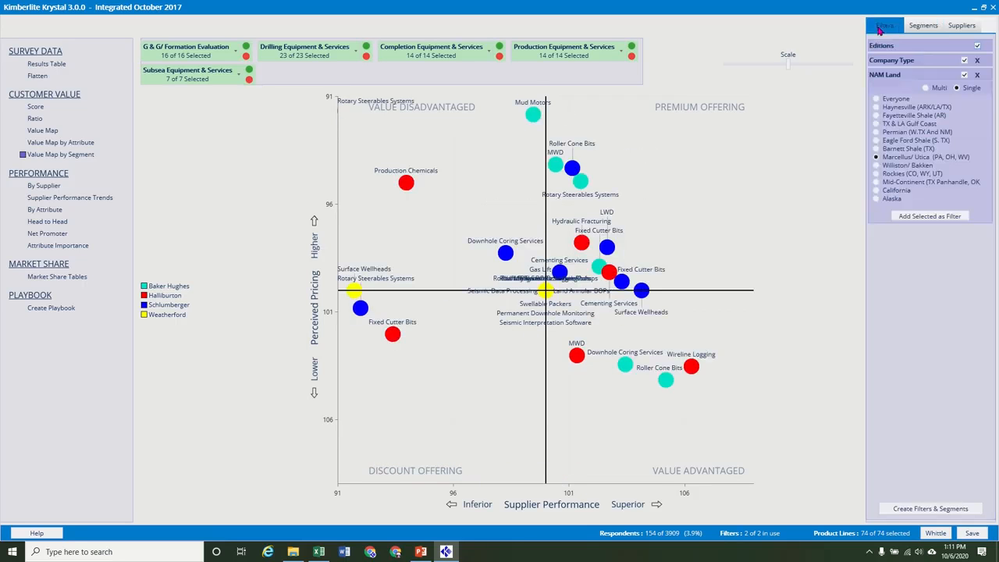
left_click(977, 75)
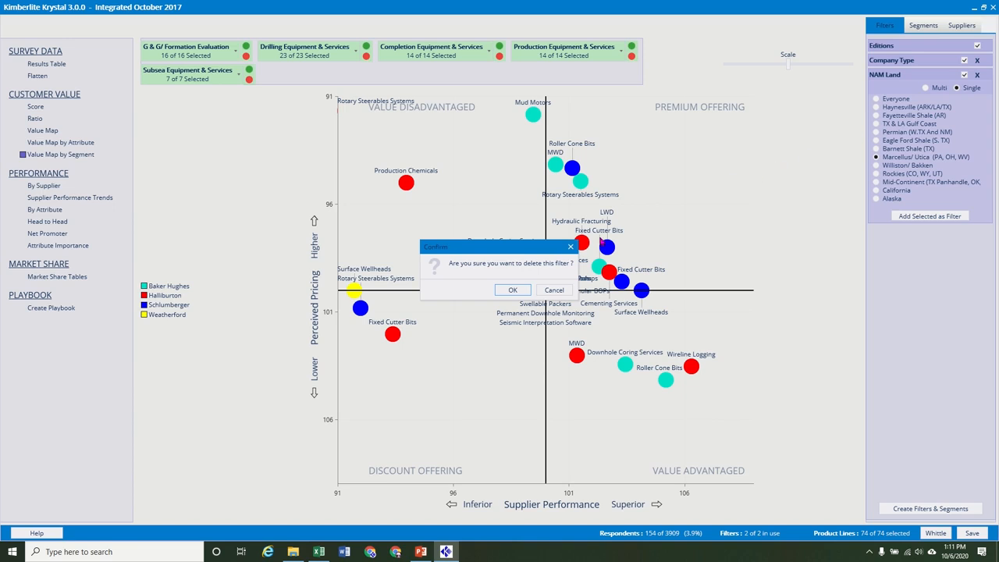
left_click(515, 291)
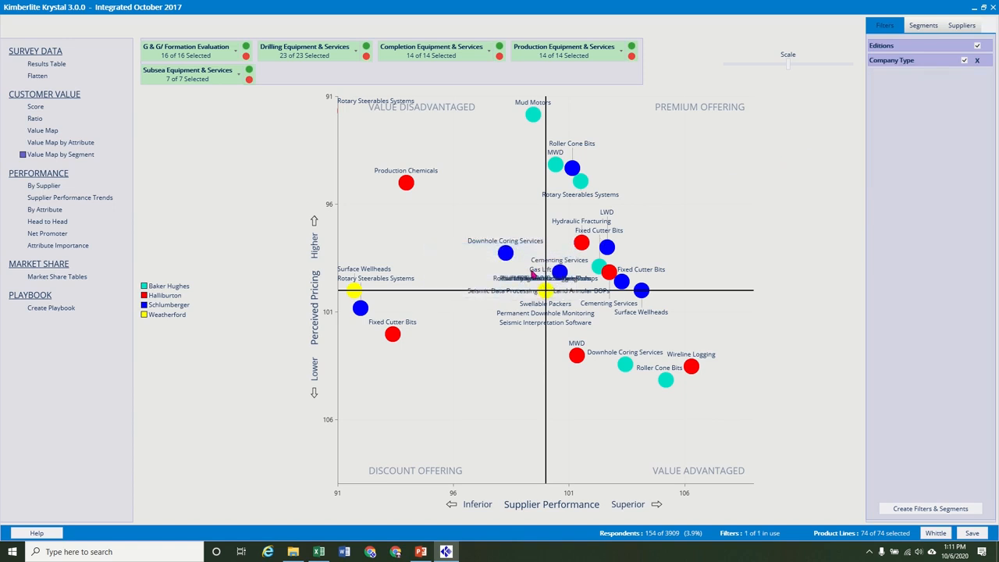
Open the survey data Results Table
left_click(63, 68)
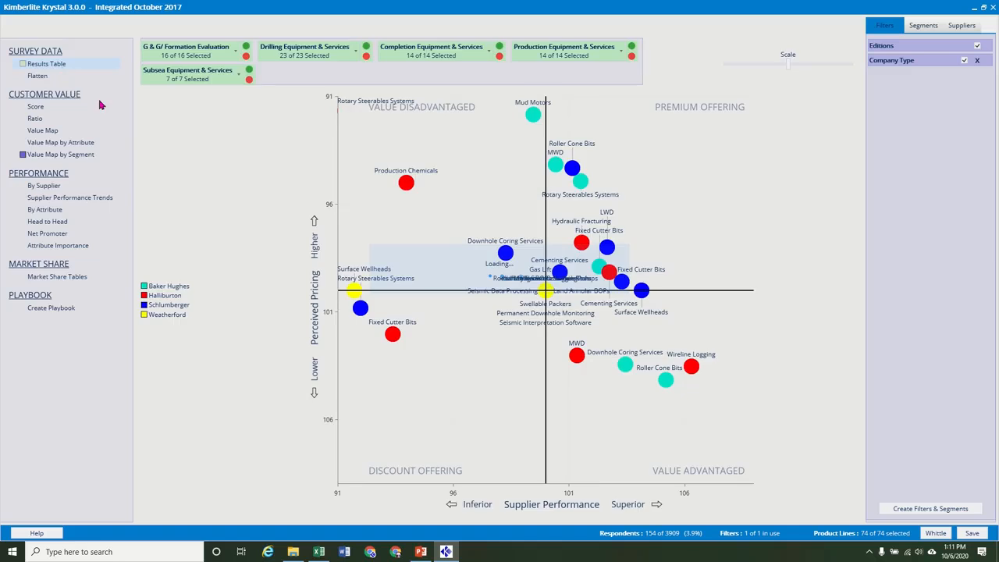